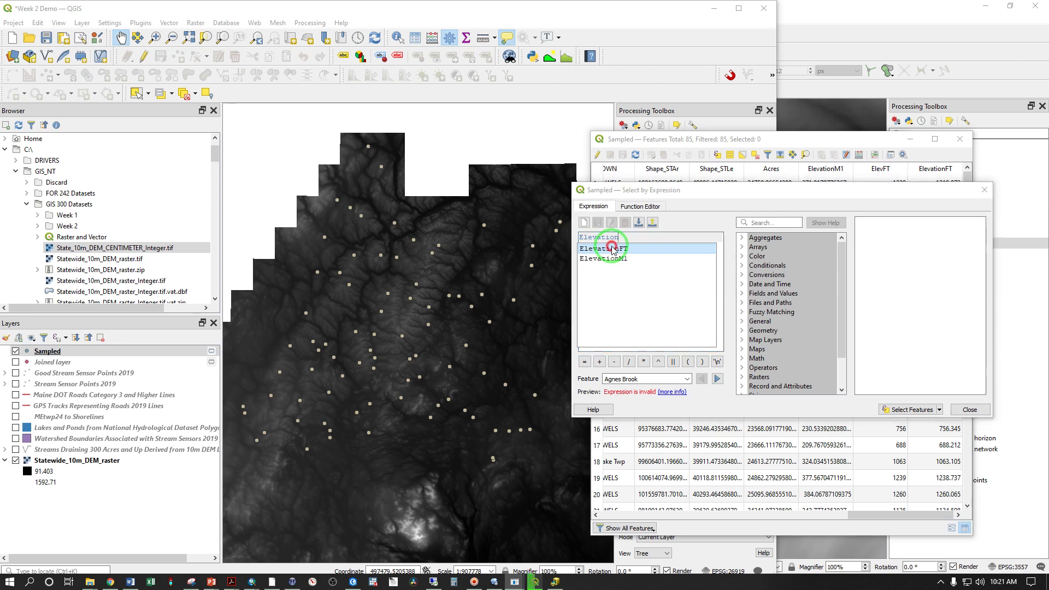
Select the Sampled points that meet the expression ElevationFT > 900
double_click(613, 250)
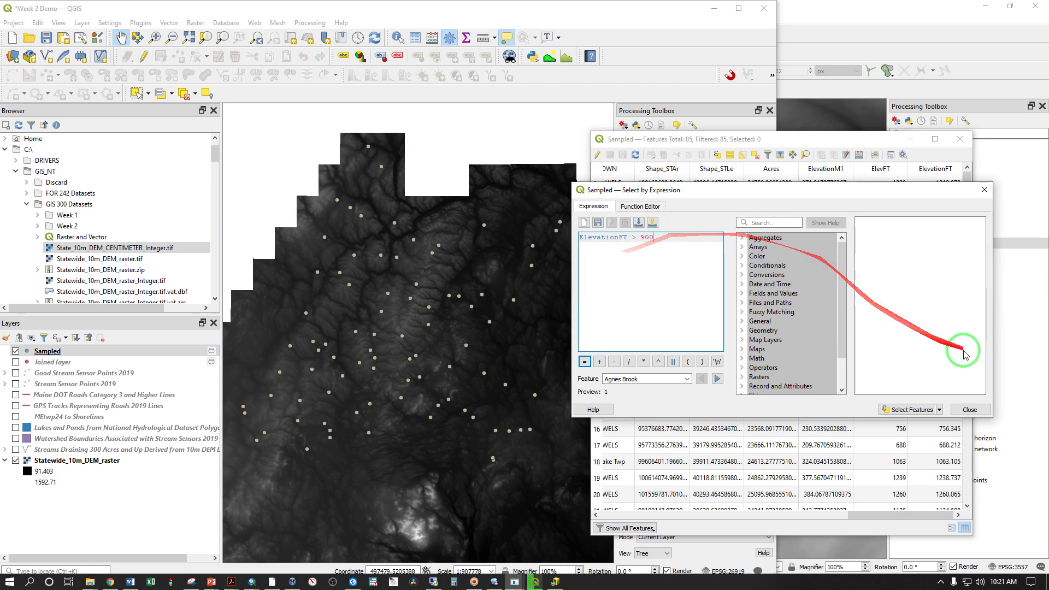
click(920, 410)
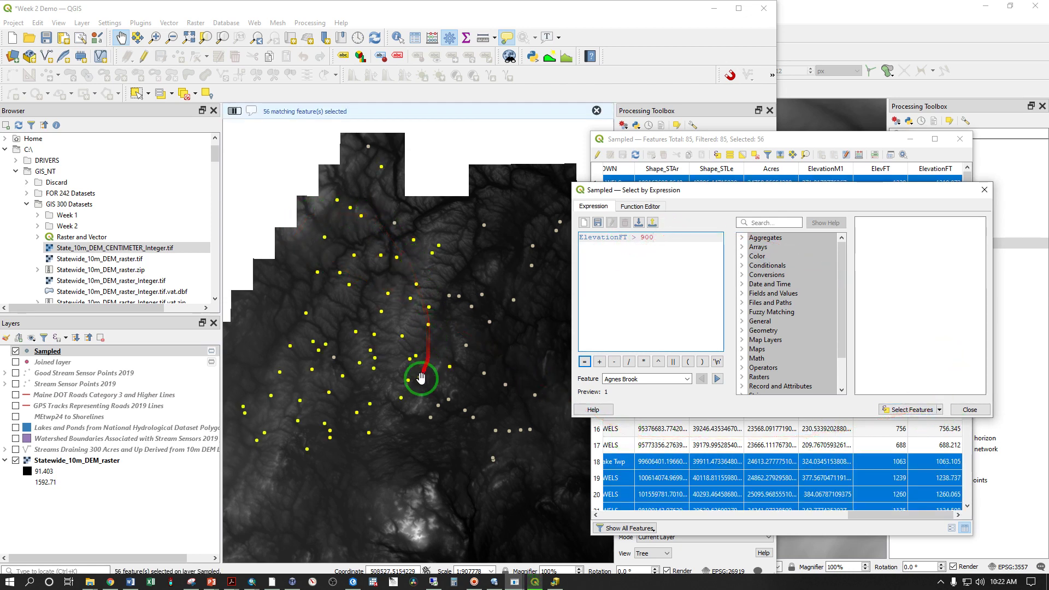
Change the expression to ElevationFT < 900, select the matching points, and clear the selection
double_click(632, 244)
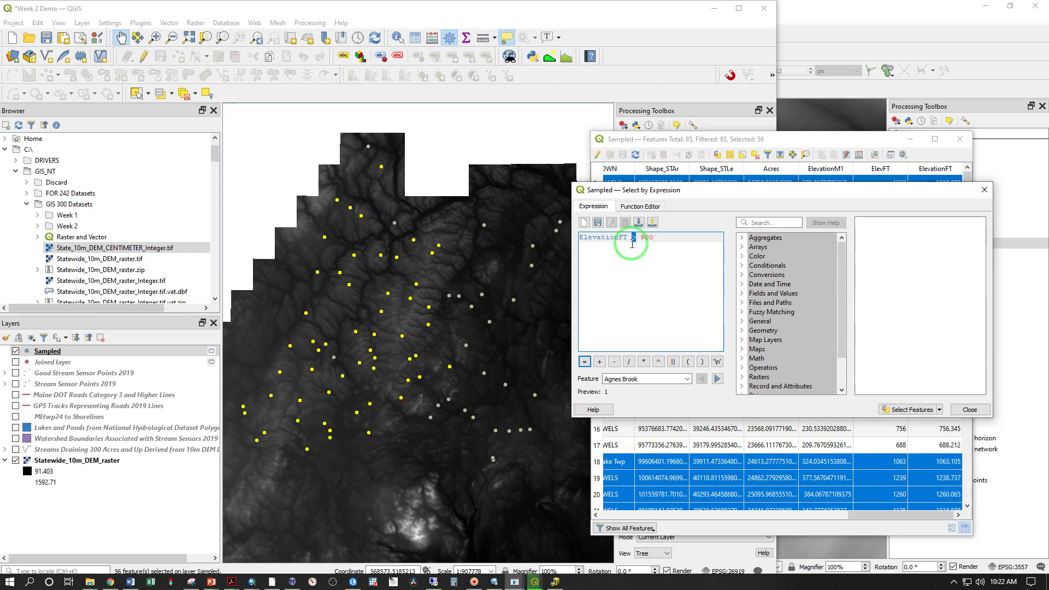
text(<)
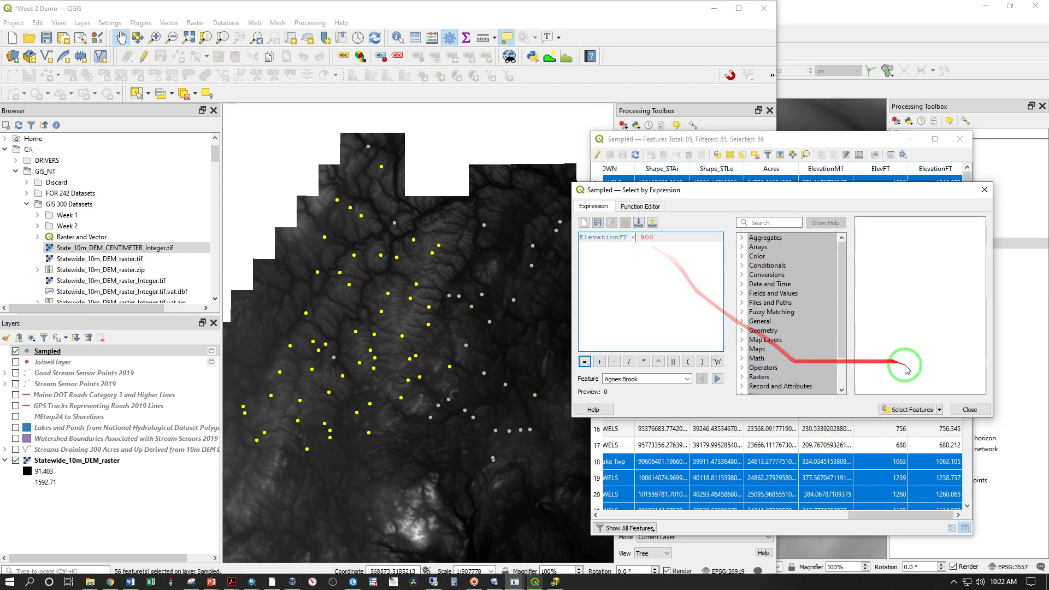
click(910, 409)
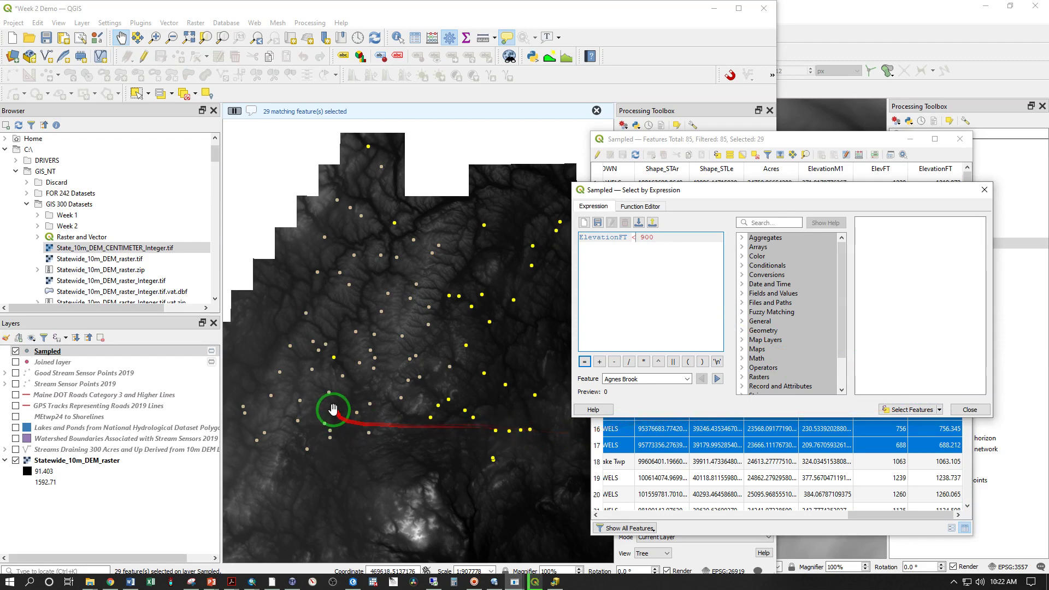
click(464, 261)
click(186, 96)
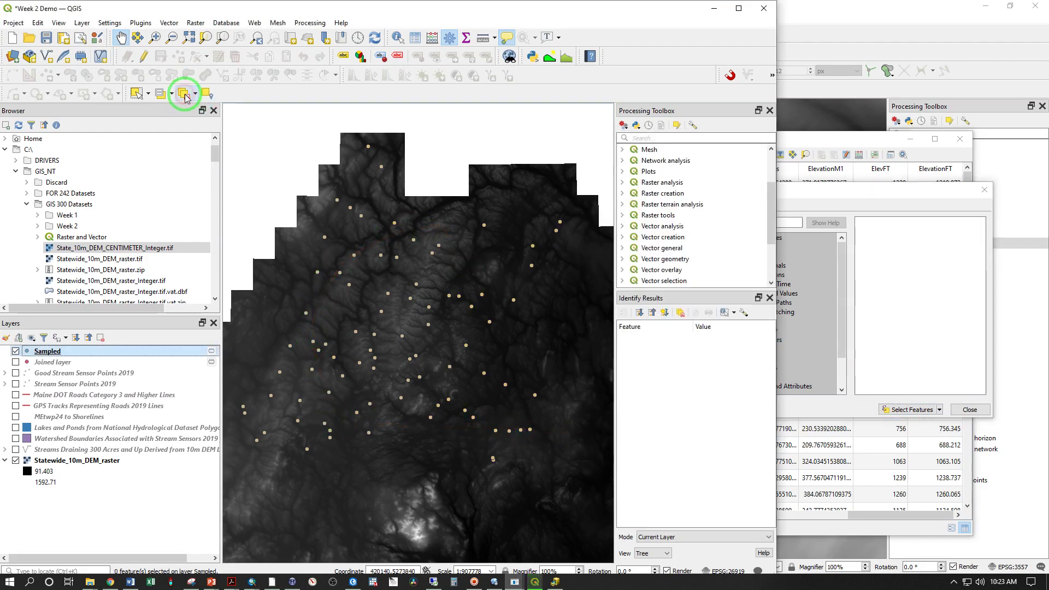
Switch the Sampled layer's symbology from a single symbol to Graduated, leaving the marker symbol settings as they are
click(57, 351)
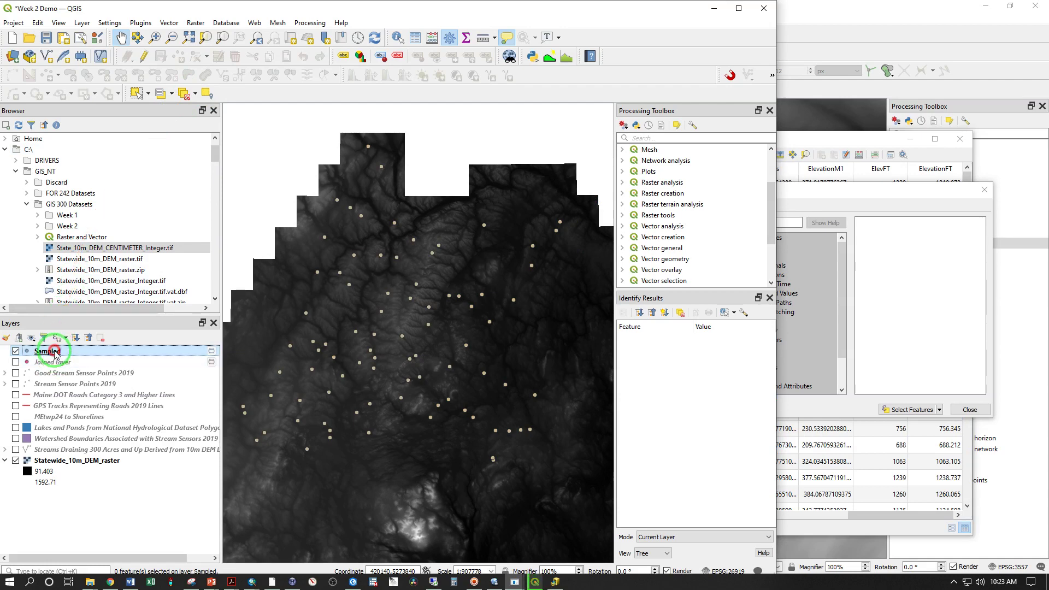
double_click(56, 353)
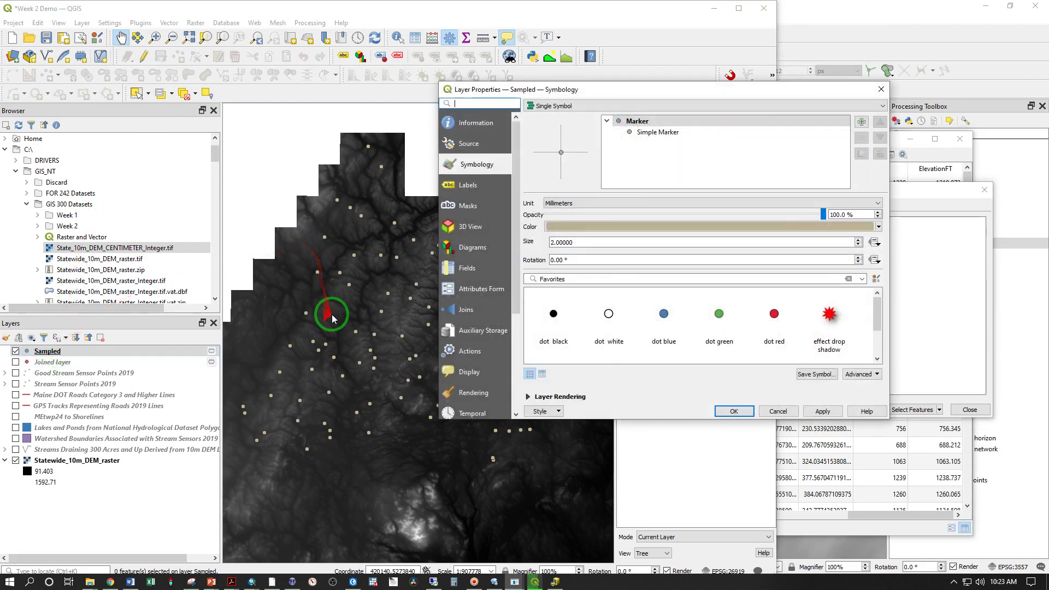
click(544, 108)
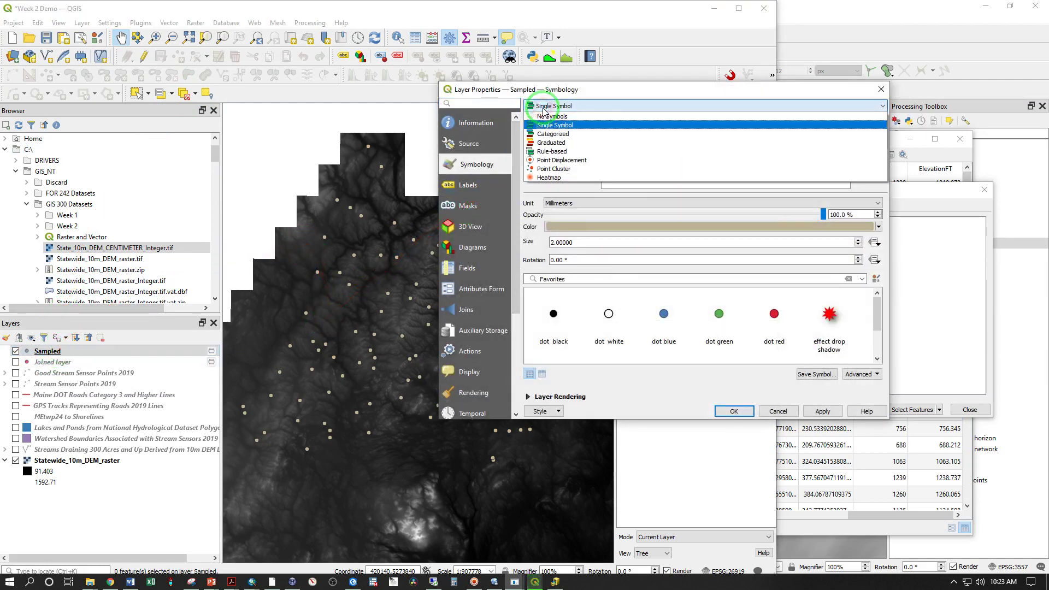
click(556, 143)
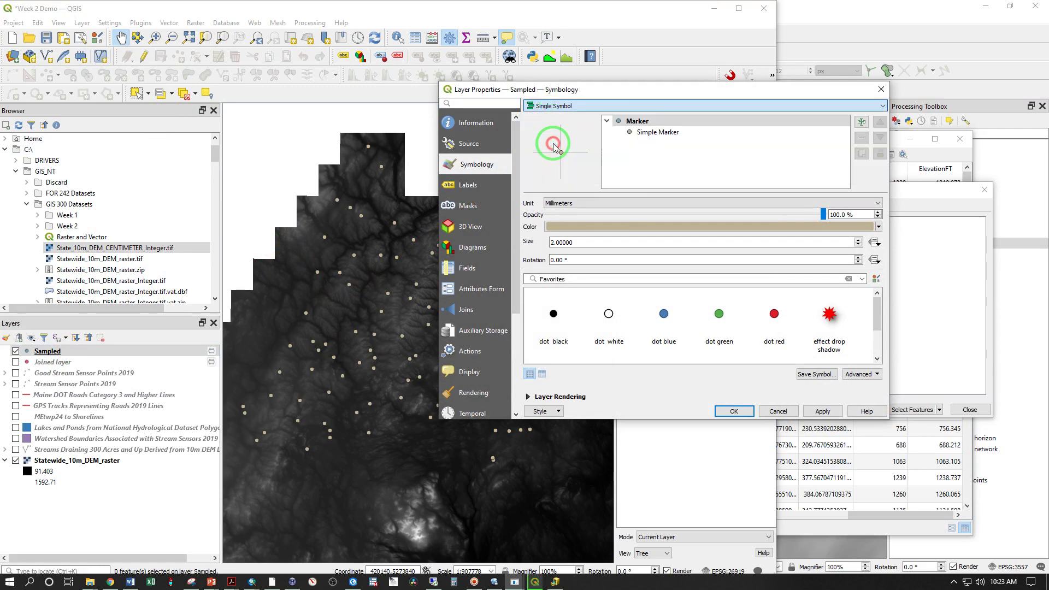
click(604, 138)
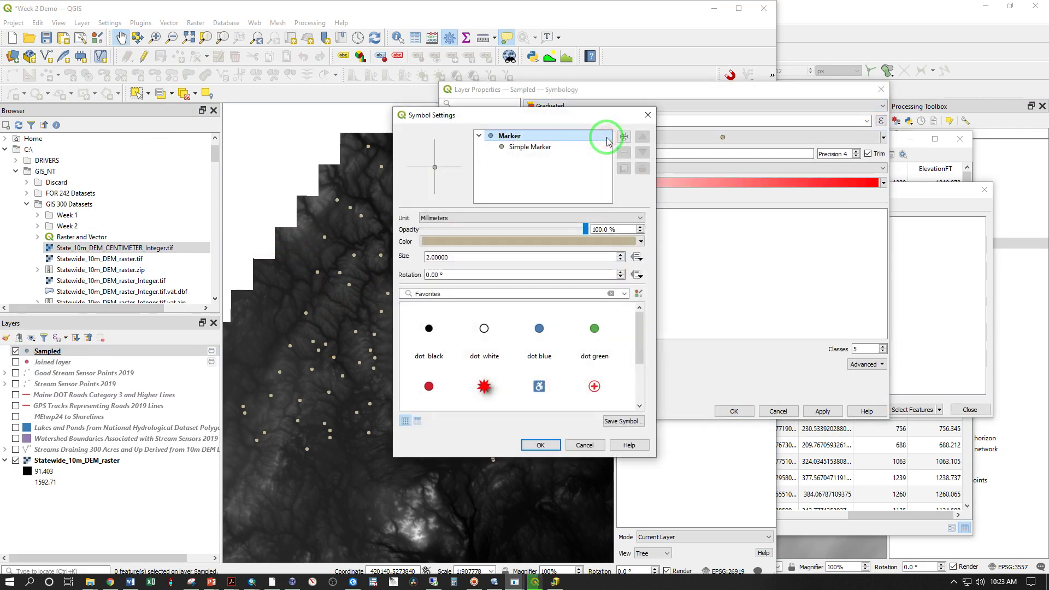
click(584, 445)
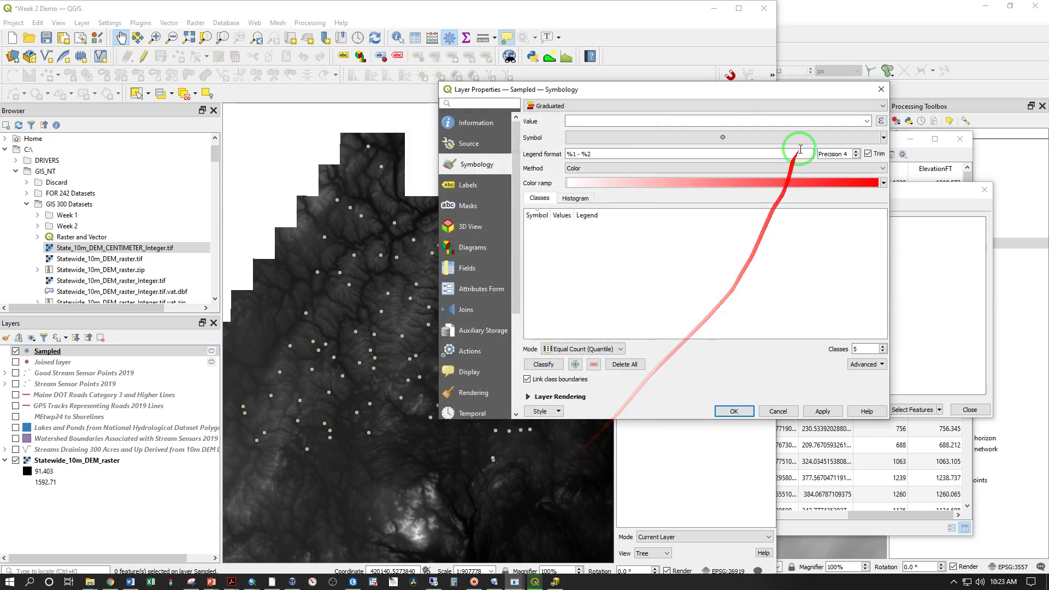
Classify the graduated symbols by the AvgDayMaxJ field and apply the style to the Sampled layer
click(866, 121)
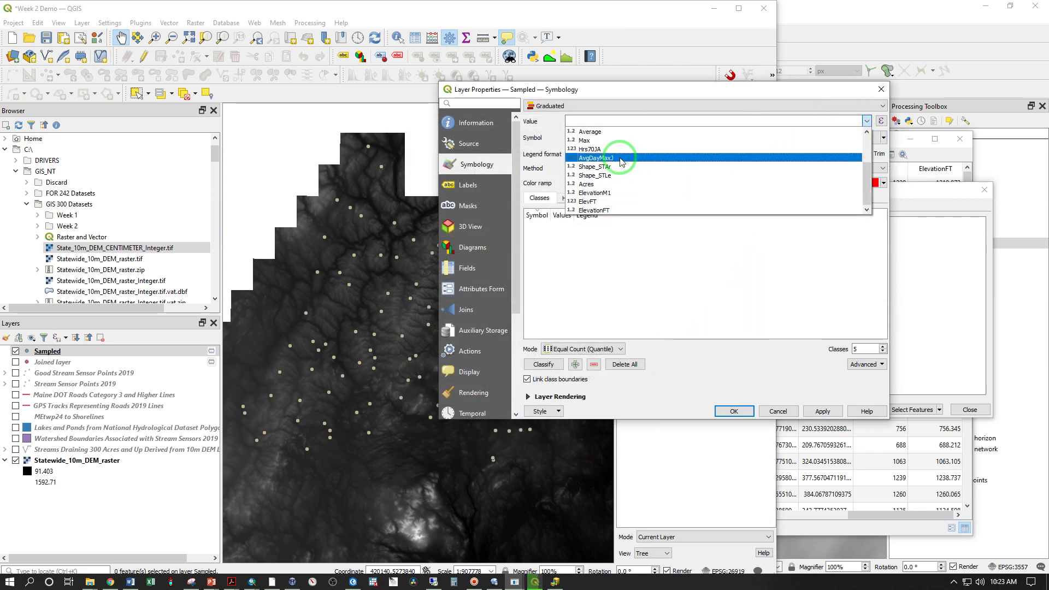
click(617, 159)
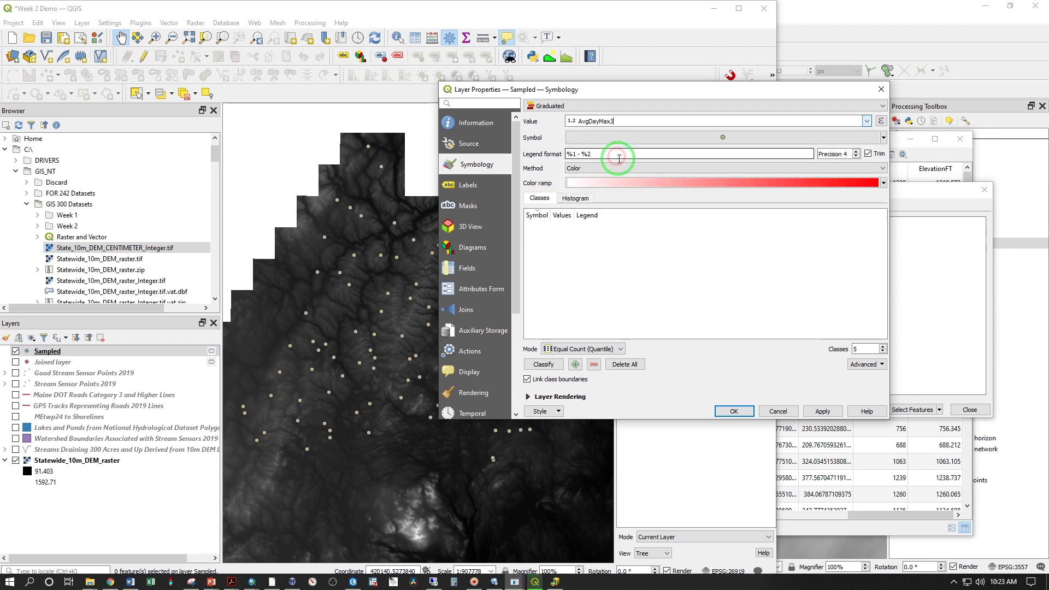
click(544, 363)
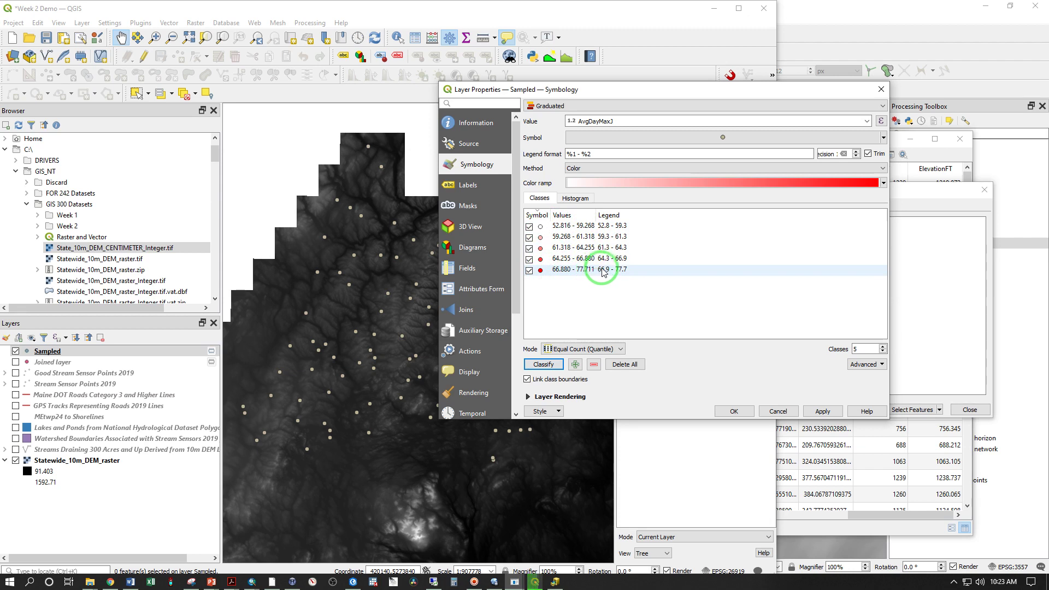
click(731, 412)
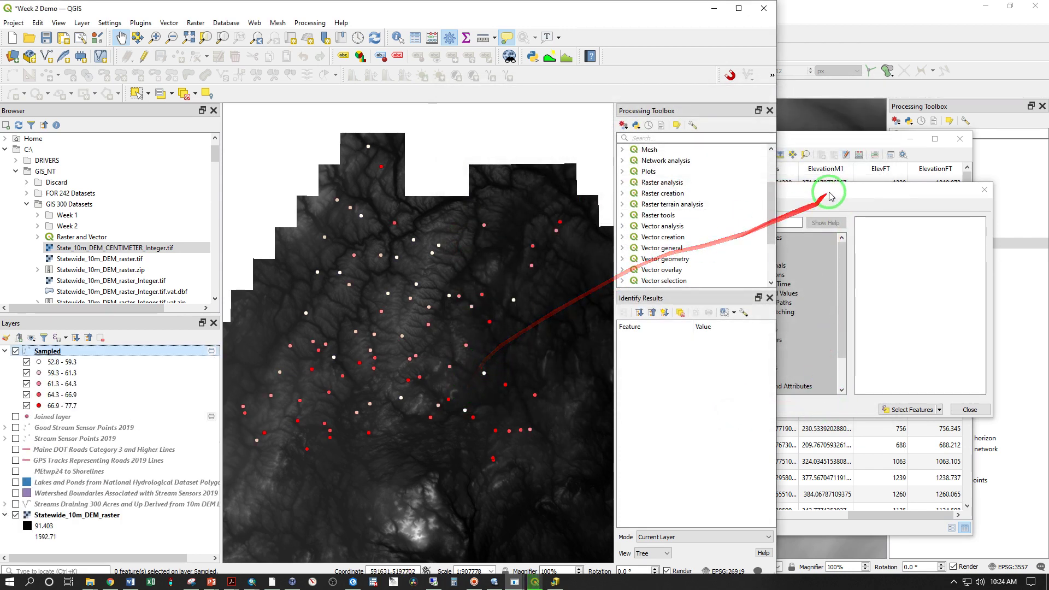
Highlight the points with ElevationFT < 900 twice, clearing the selection each time to compare their class colours on the map
click(814, 201)
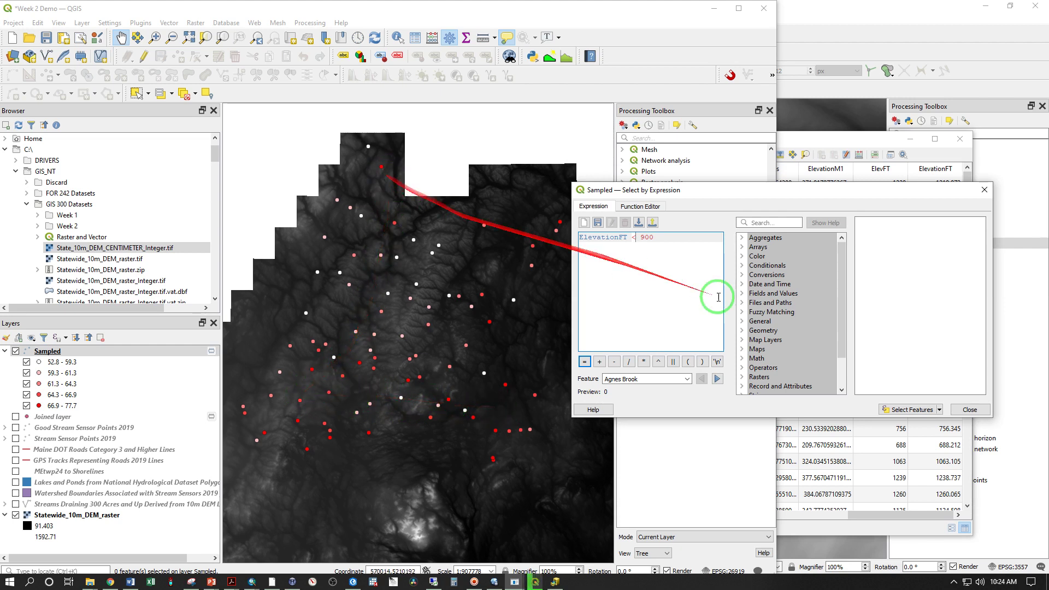
click(898, 410)
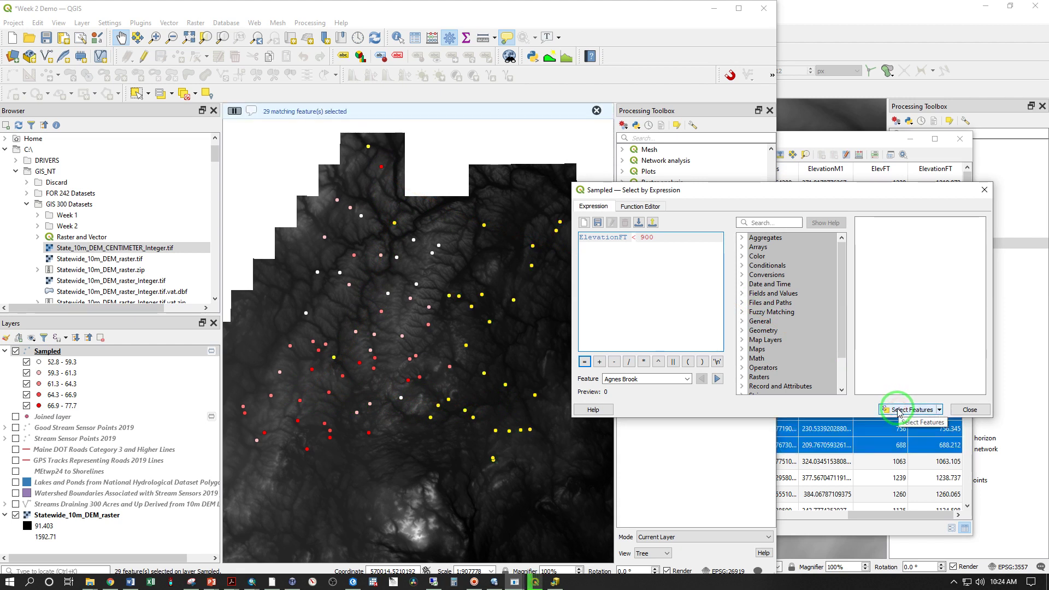
click(185, 94)
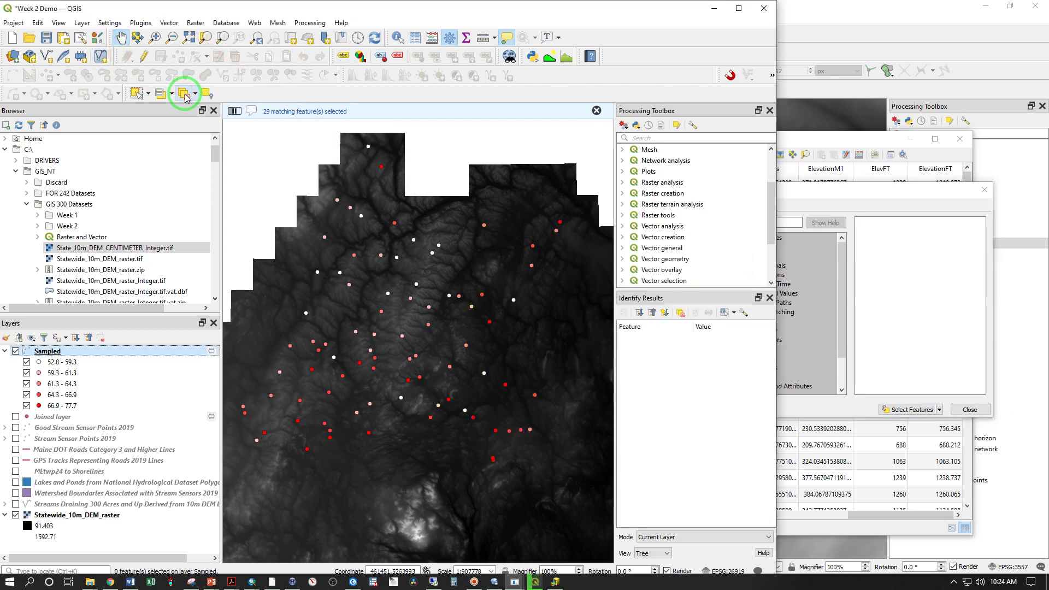
click(896, 191)
click(911, 409)
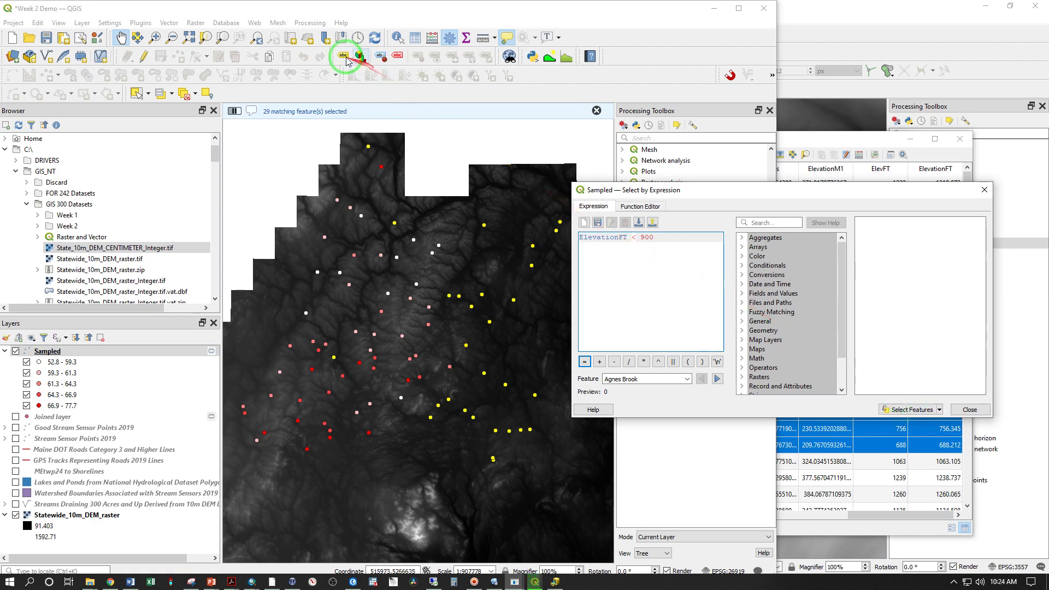
click(186, 94)
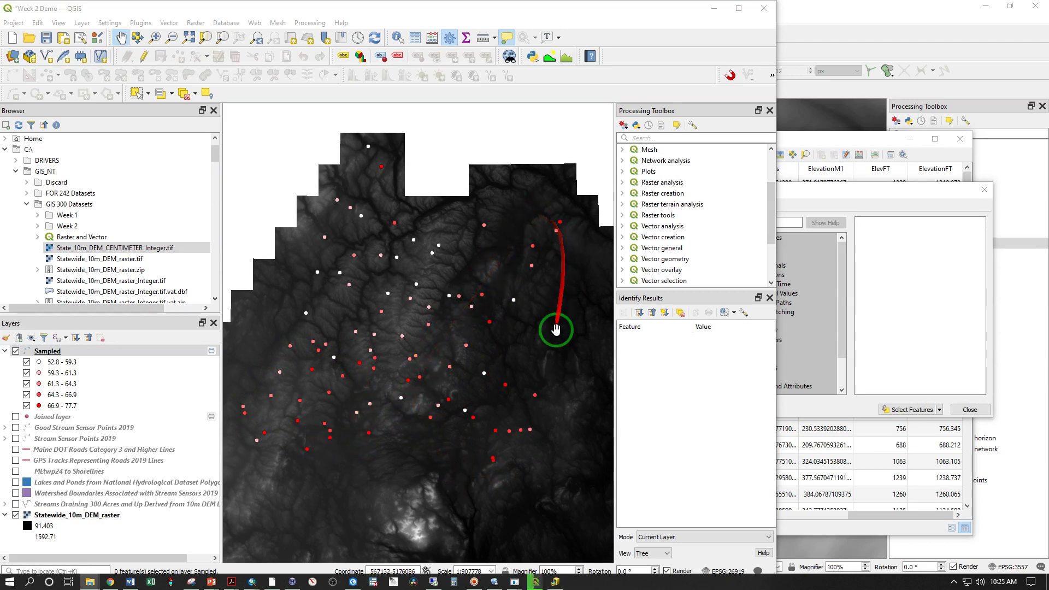
Select the Sampled points that meet the expression ElevationFT <= 900
mouse_move(308, 370)
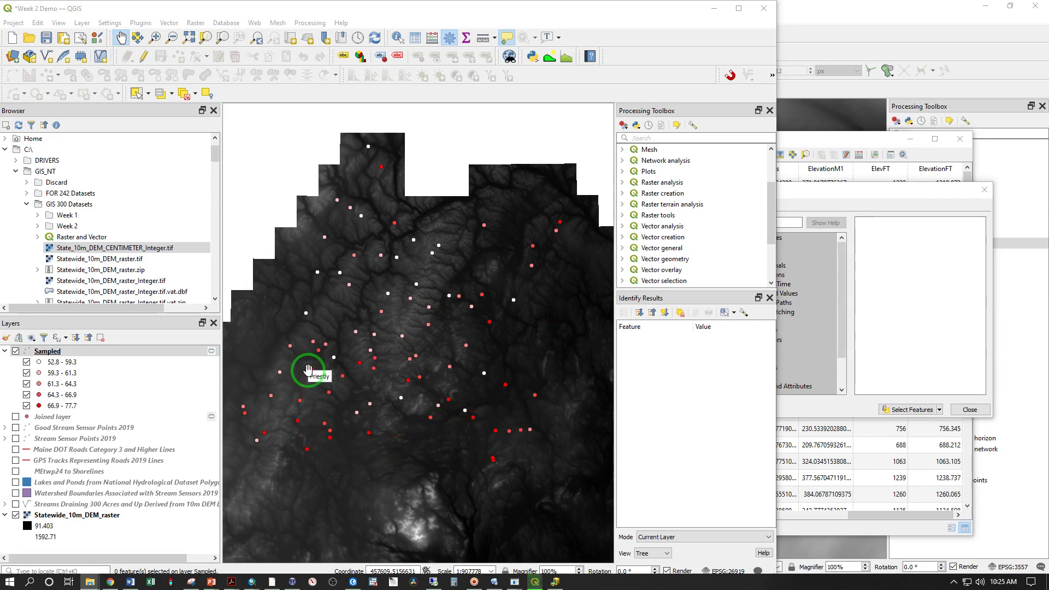
click(370, 453)
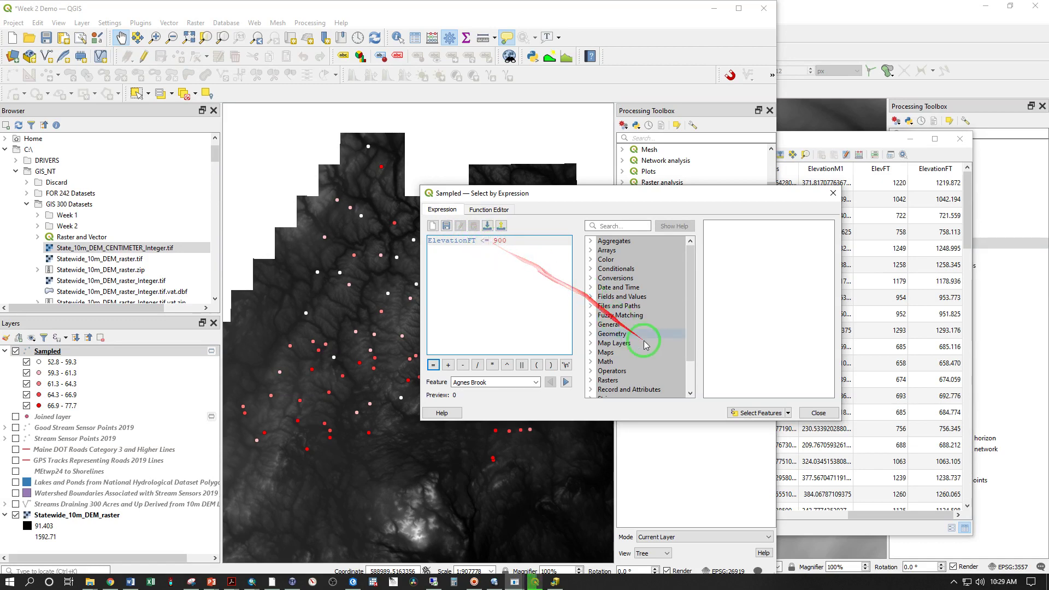
click(739, 413)
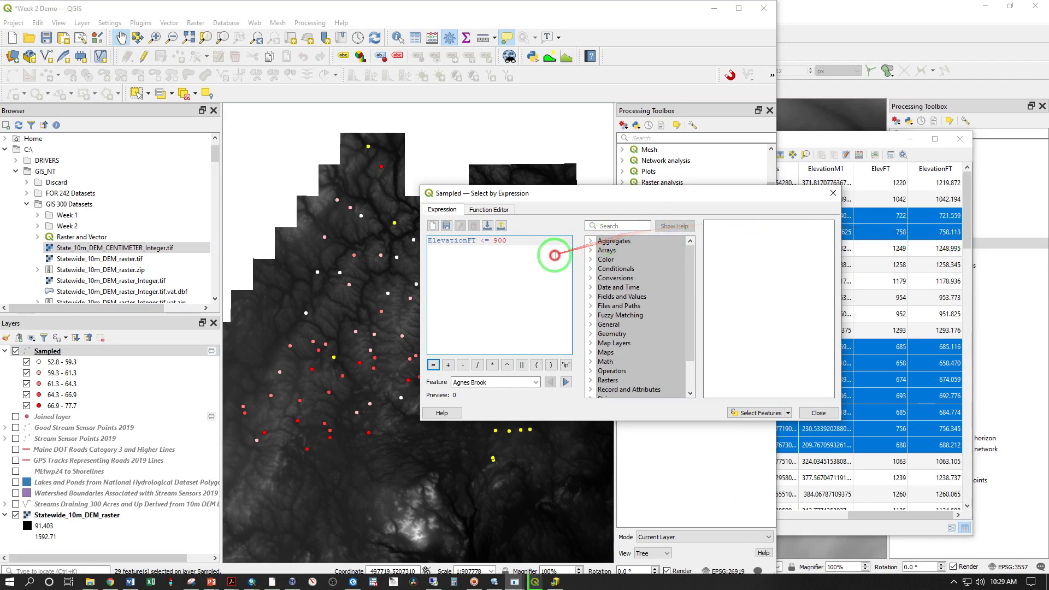
Change the expression to ElevationFT < 758 and select the matching points
click(478, 246)
double_click(490, 244)
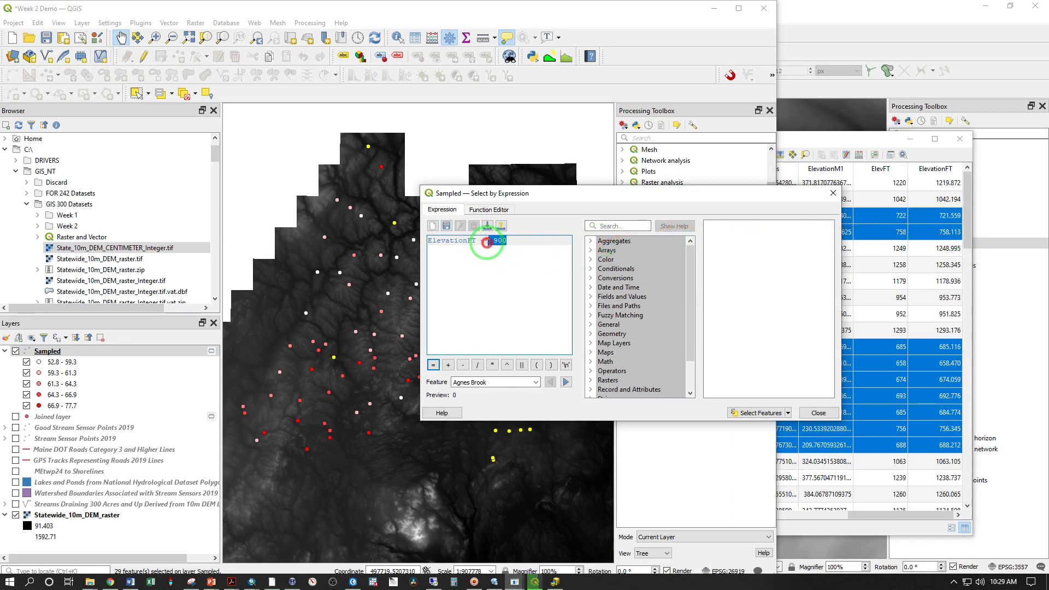
key(BackSpace)
key(BackSpace)
key(BackSpace)
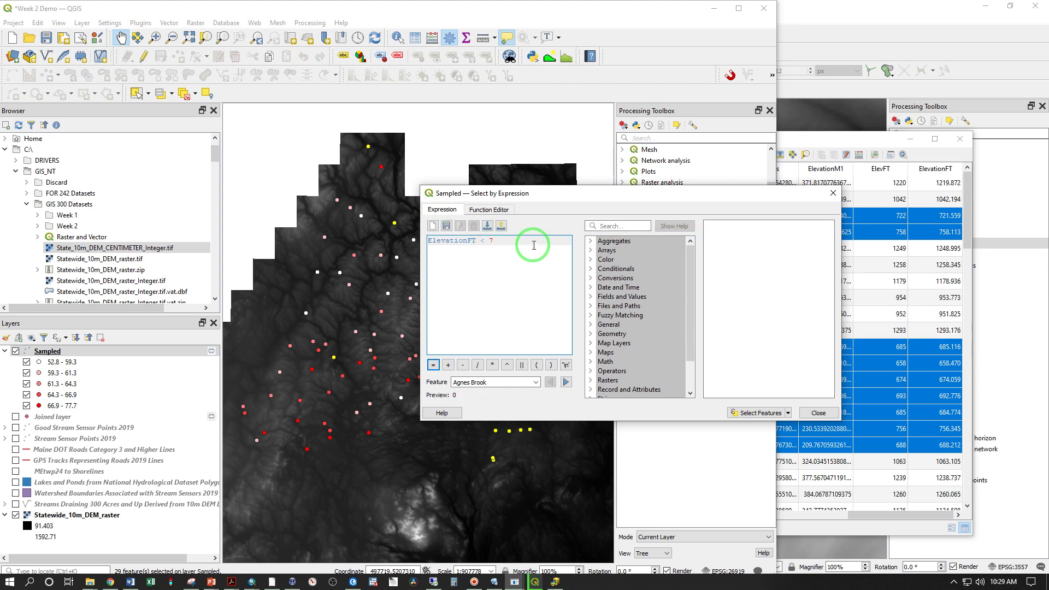
text(758)
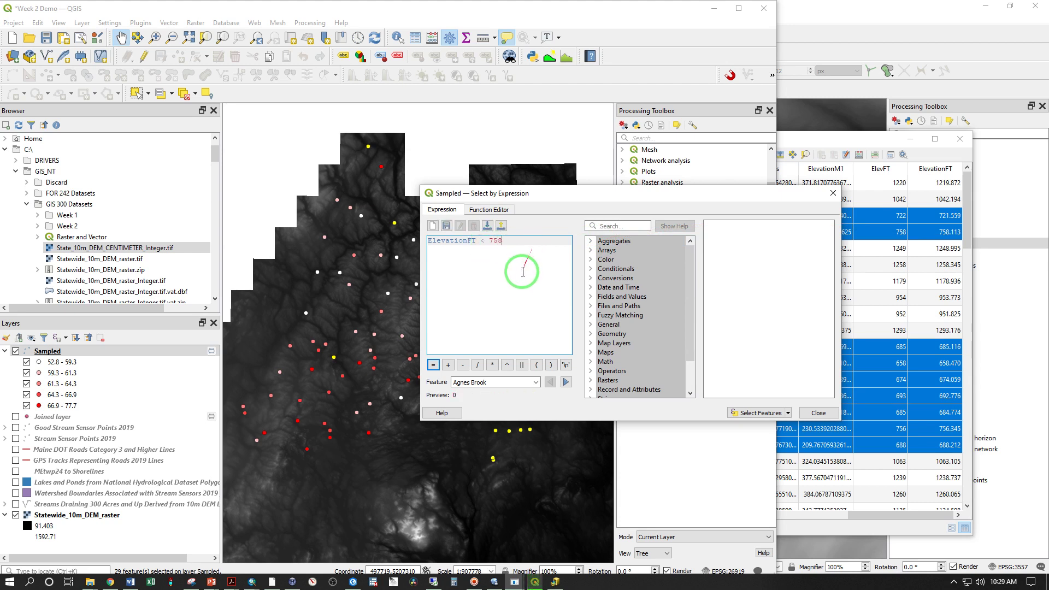
click(764, 413)
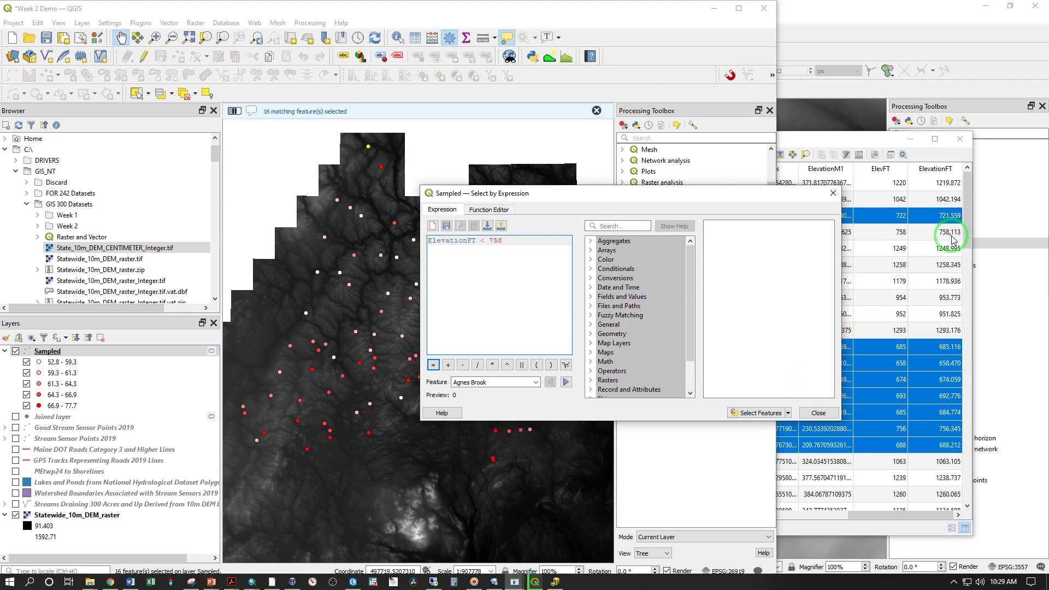
Replace the field in the expression with the integer field ElevFT and select the points where ElevFT < 758
click(469, 241)
key(BackSpace)
key(BackSpace)
key(BackSpace)
key(BackSpace)
key(BackSpace)
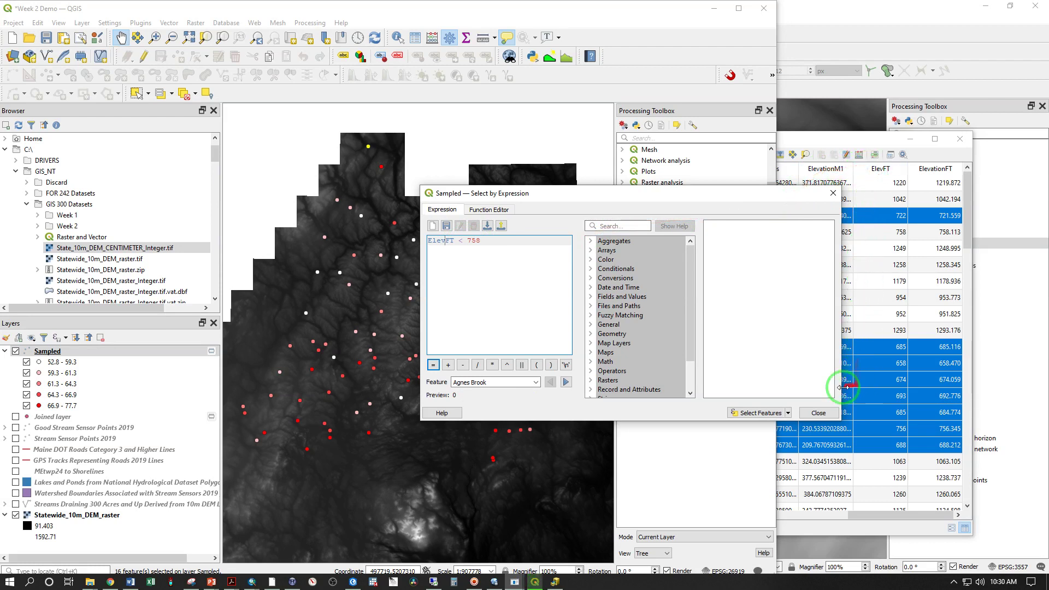
click(749, 412)
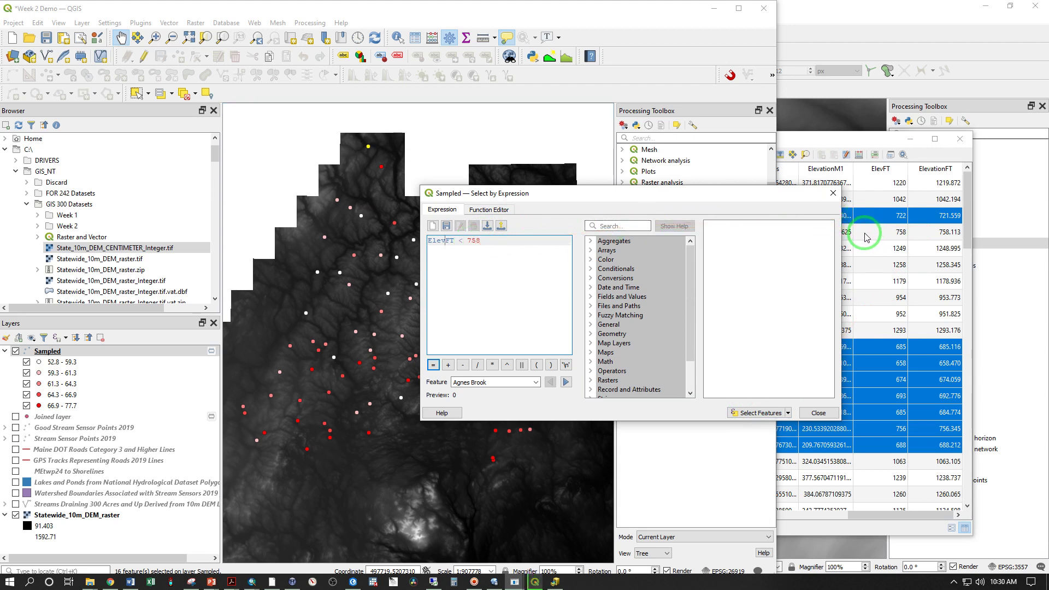
Make the comparison inclusive and select the points where ElevFT <= 758
click(464, 240)
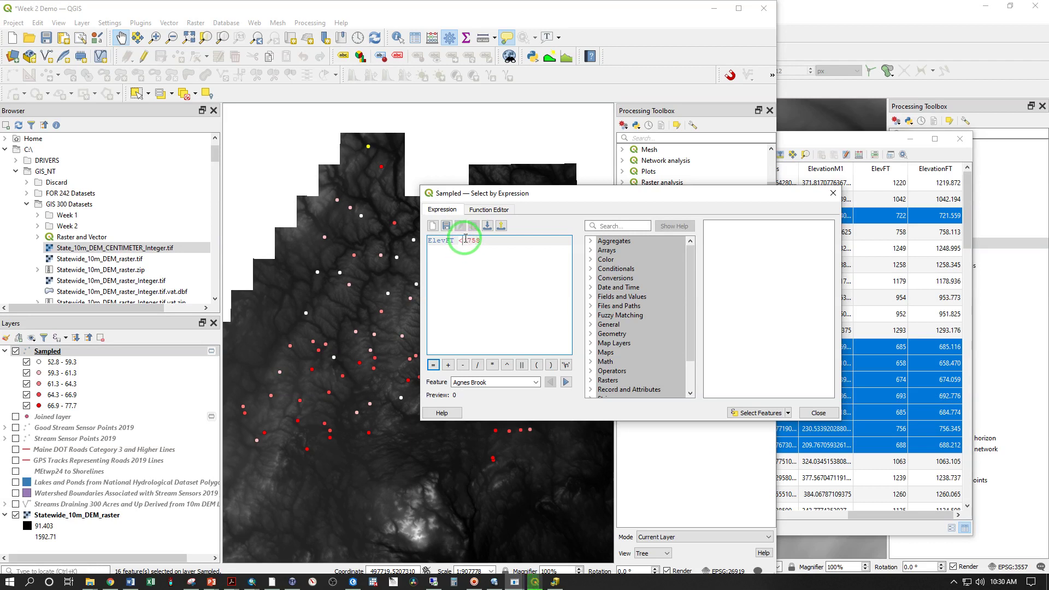
text(=)
click(744, 414)
click(748, 413)
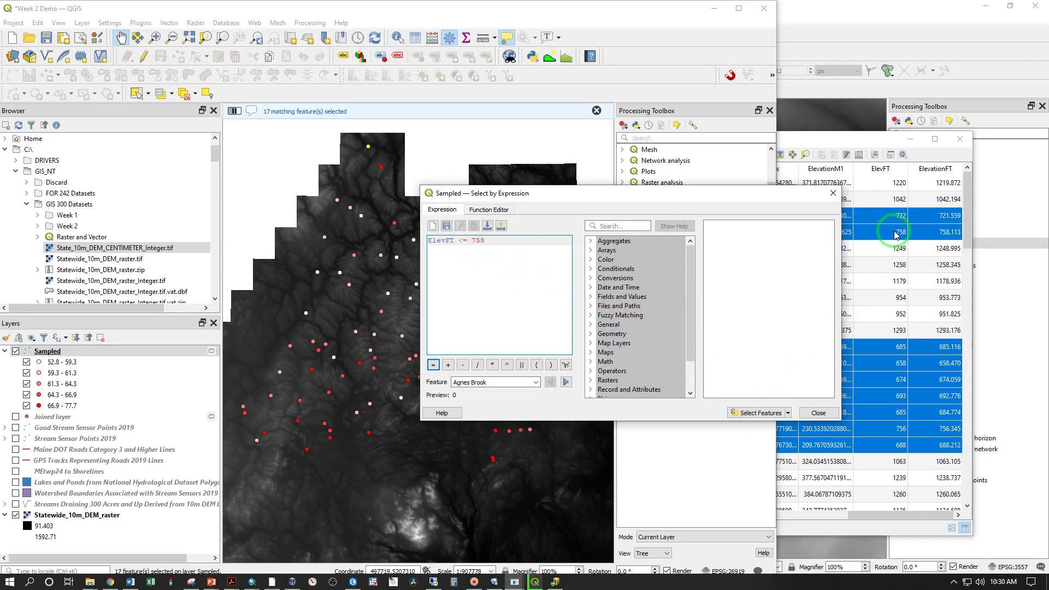
Reverse the comparison and select the points where ElevFT >= 758
double_click(459, 240)
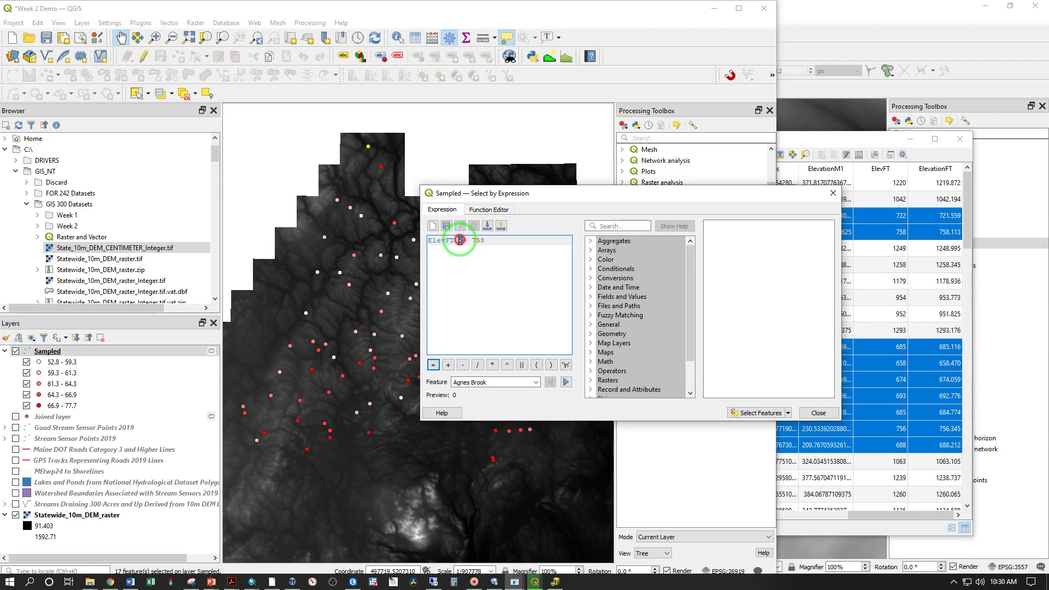
text(>=)
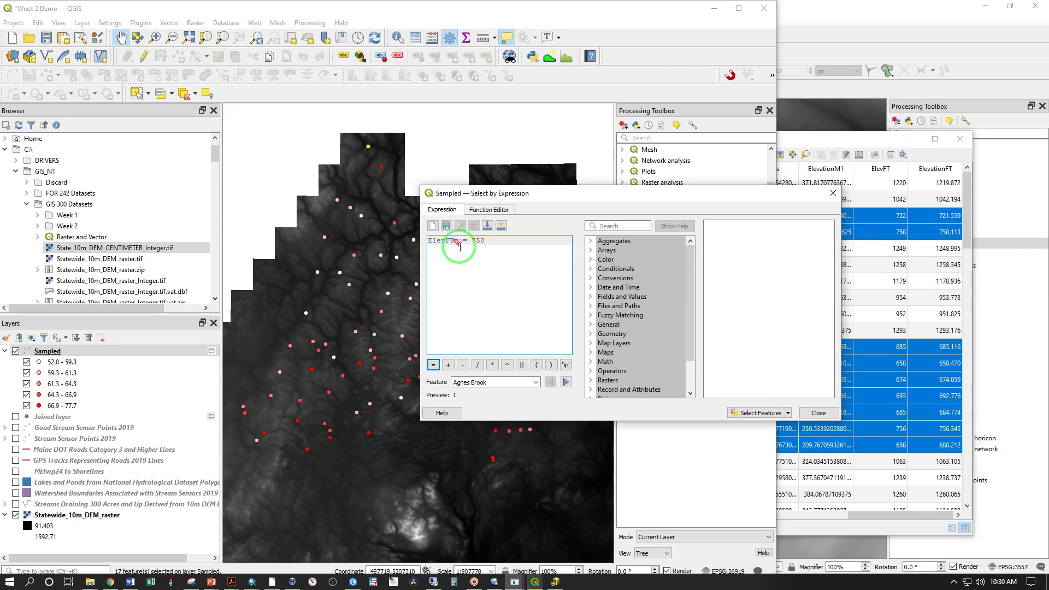
click(767, 413)
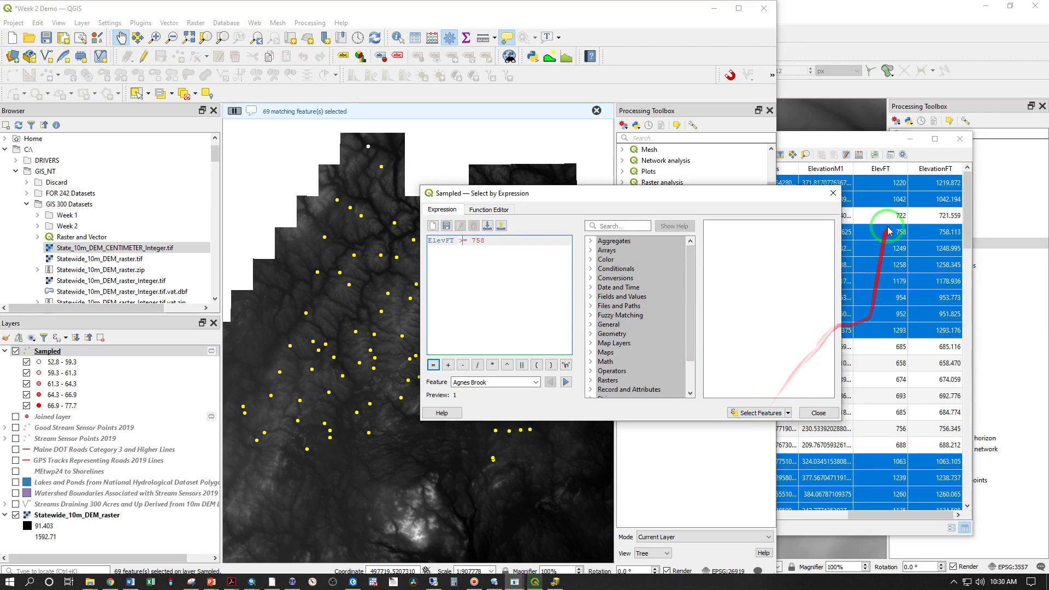